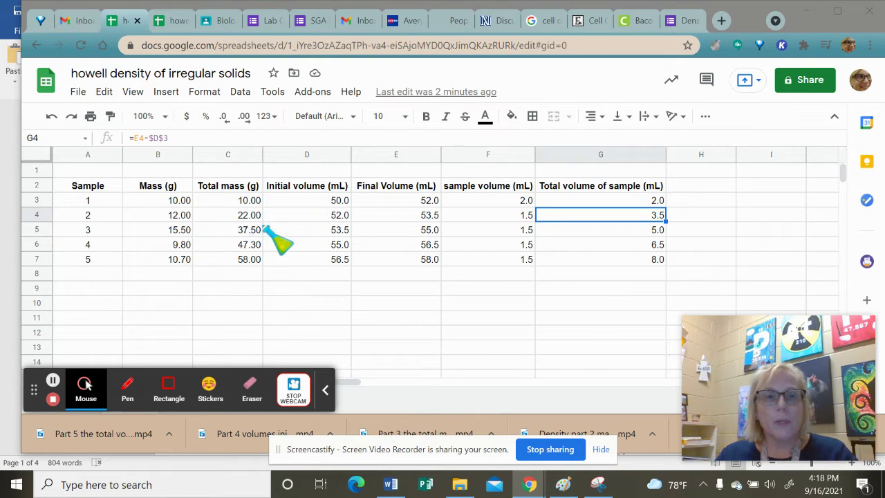
- Insert a chart from the Total mass (g) column, using the data range C2:C7
{"action": "left_click", "coordinate": [235, 196]}
{"action": "left_click", "coordinate": [234, 184]}
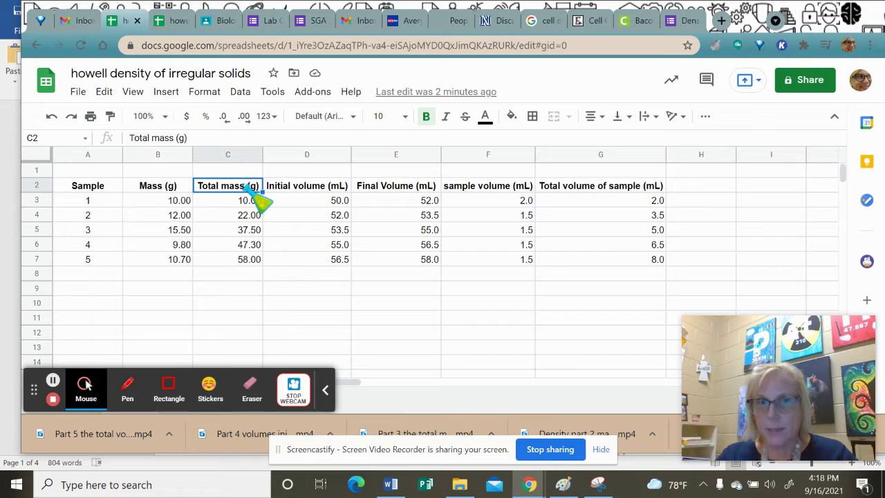
{"action": "left_click_drag", "start_coordinate": [254, 197], "coordinate": [248, 266]}
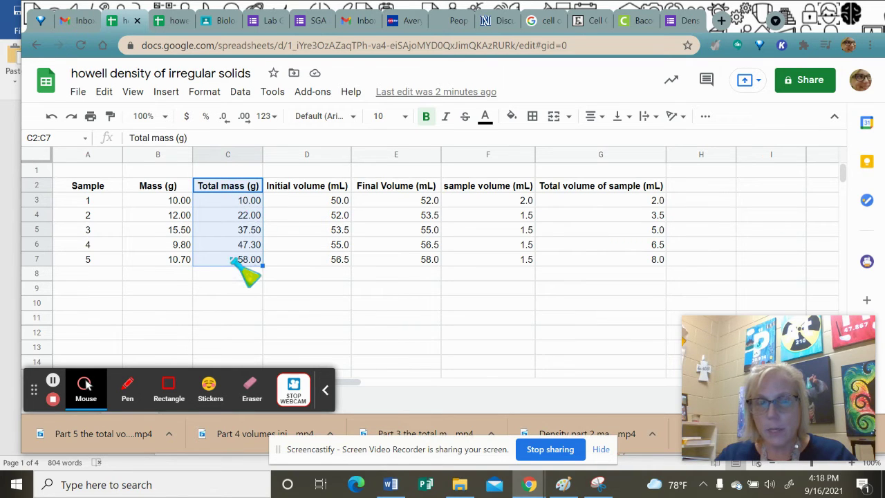
{"action": "left_click", "coordinate": [166, 92]}
{"action": "left_click", "coordinate": [197, 285]}
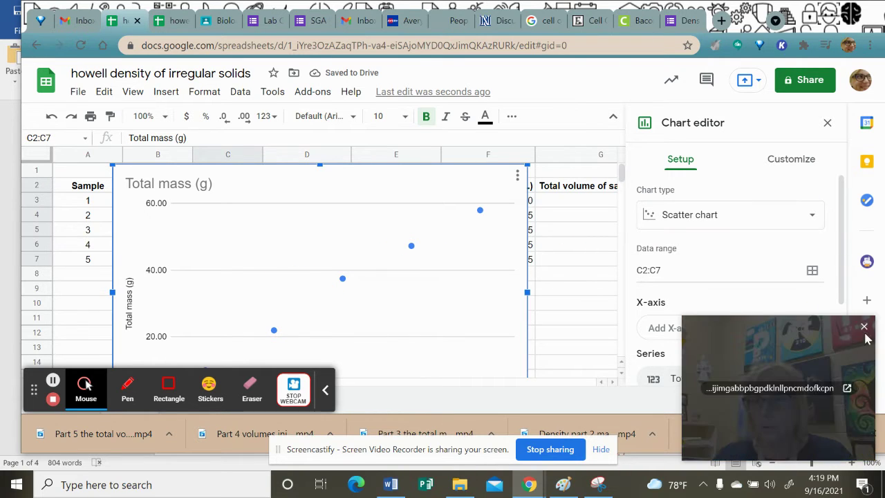
{"action": "left_click", "coordinate": [865, 330]}
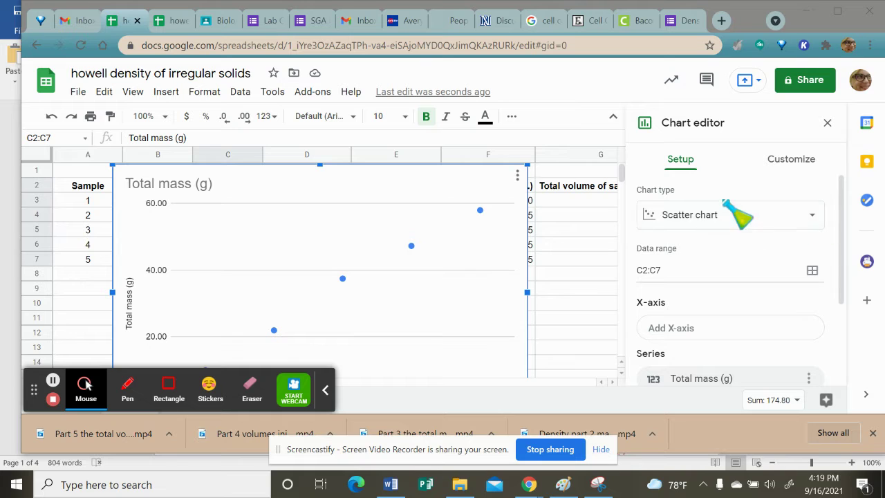
- Examine the available chart types for the Total mass chart, keeping the scatter chart
{"action": "left_click", "coordinate": [813, 216]}
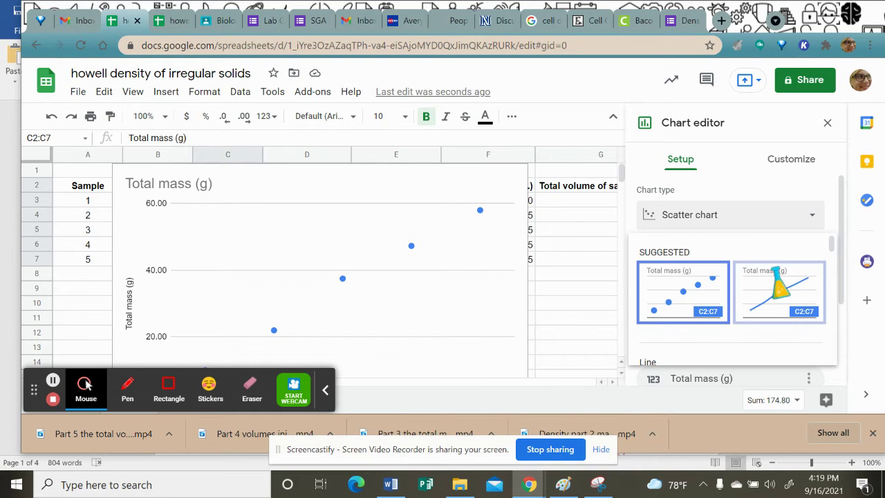
{"action": "scroll", "coordinate": [757, 294], "scroll_direction": "down", "scroll_amount": 1}
{"action": "scroll", "coordinate": [757, 294], "scroll_direction": "up", "scroll_amount": 1}
{"action": "scroll", "coordinate": [758, 294], "scroll_direction": "down", "scroll_amount": 3}
{"action": "scroll", "coordinate": [747, 297], "scroll_direction": "down", "scroll_amount": 3}
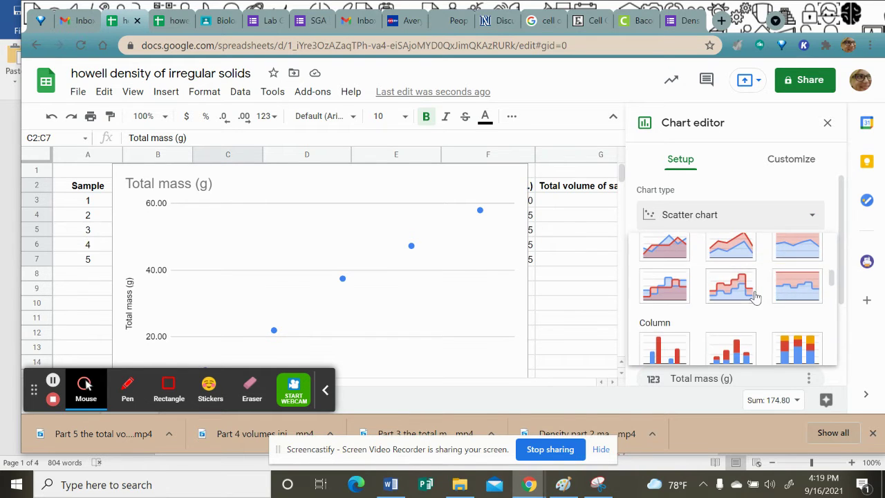
{"action": "scroll", "coordinate": [747, 298], "scroll_direction": "up", "scroll_amount": 4}
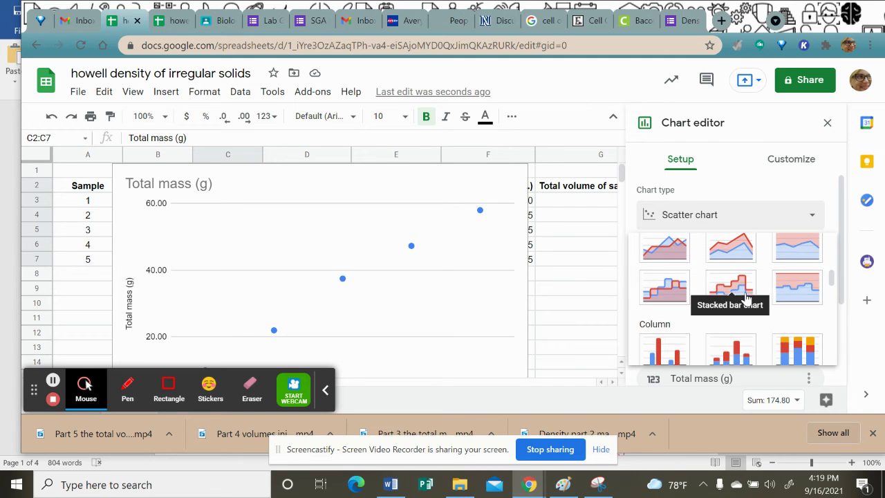
{"action": "scroll", "coordinate": [757, 305], "scroll_direction": "up", "scroll_amount": 3}
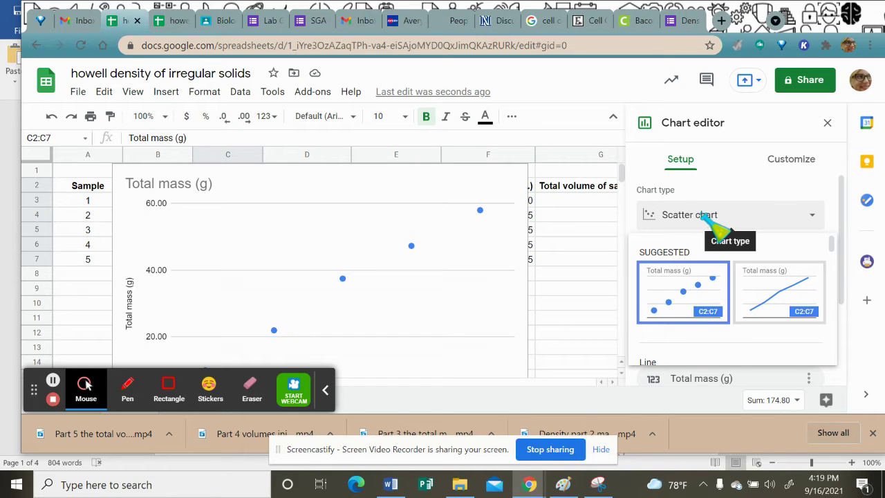
{"action": "left_click", "coordinate": [726, 220]}
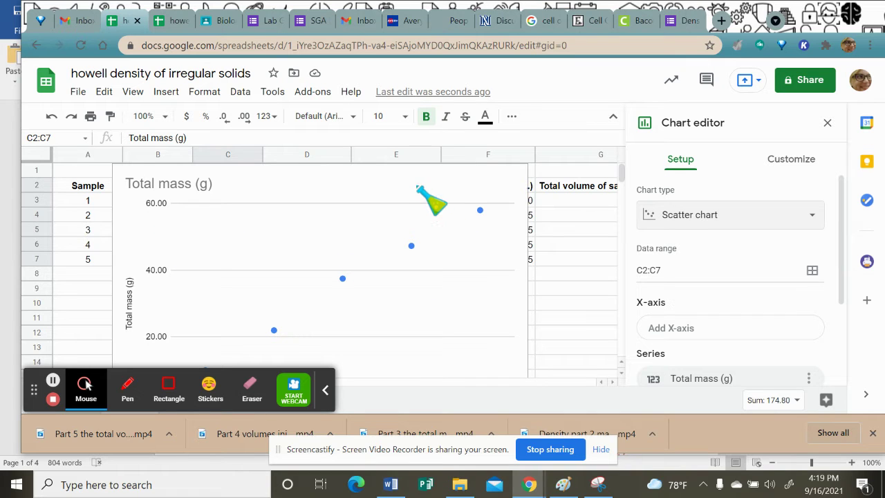
- Start choosing a data range for the chart's X-axis and move the chart below the data table to uncover the columns
{"action": "scroll", "coordinate": [448, 337], "scroll_direction": "down", "scroll_amount": 3}
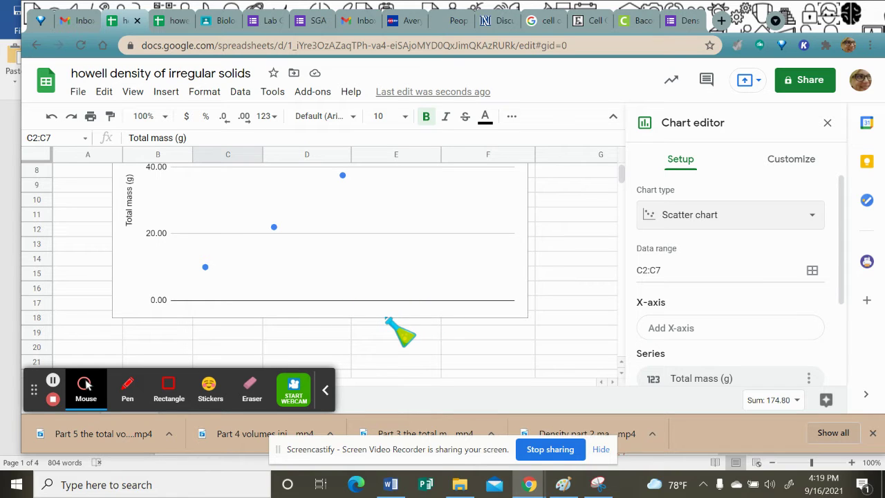
{"action": "left_click", "coordinate": [672, 328]}
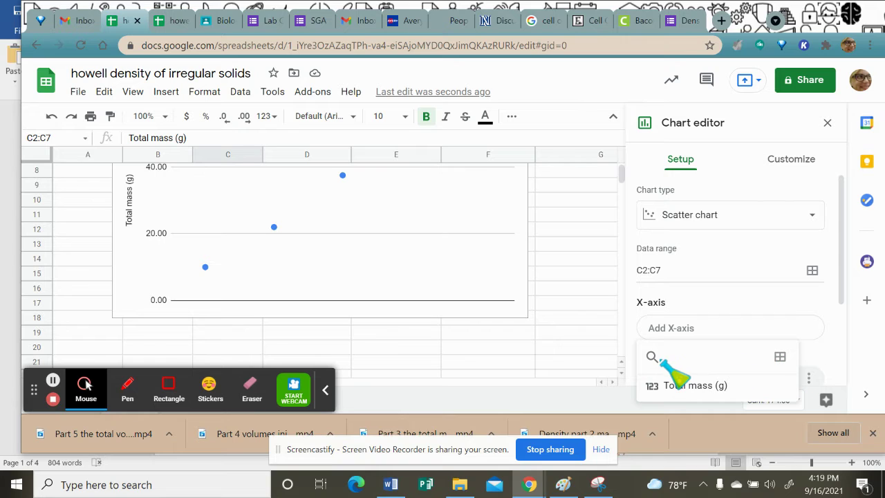
{"action": "left_click", "coordinate": [780, 357]}
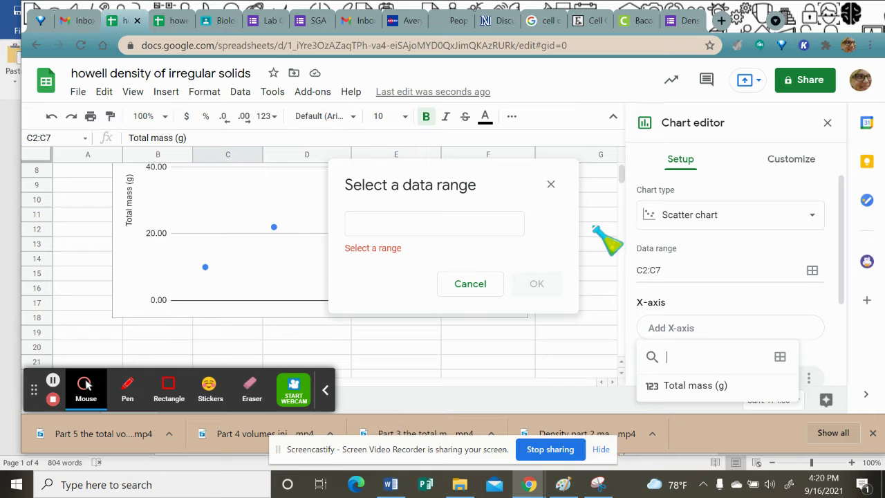
{"action": "left_click_drag", "start_coordinate": [434, 188], "coordinate": [159, 238]}
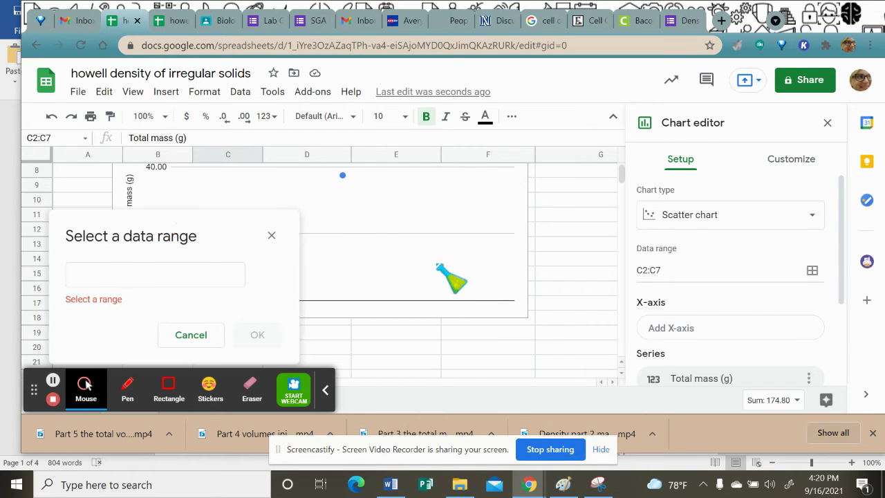
{"action": "scroll", "coordinate": [600, 287], "scroll_direction": "up", "scroll_amount": 3}
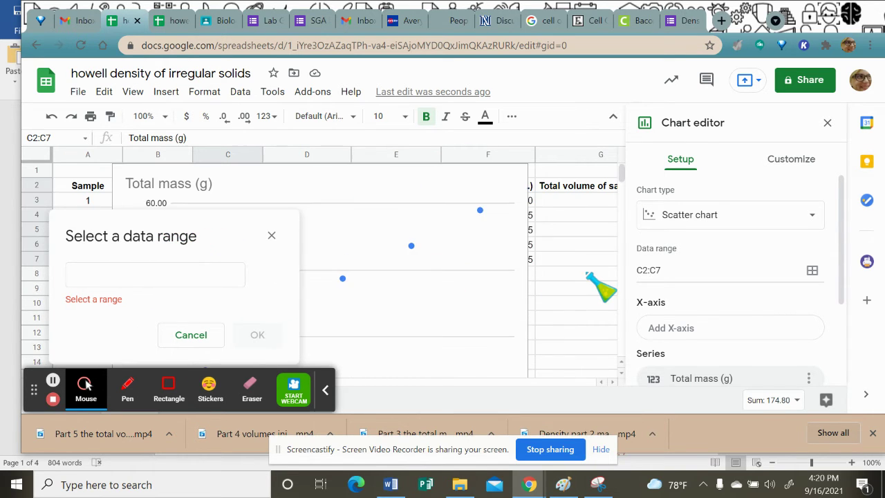
{"action": "left_click", "coordinate": [410, 180]}
{"action": "left_click", "coordinate": [466, 174]}
{"action": "left_click_drag", "start_coordinate": [465, 174], "coordinate": [474, 371]}
{"action": "scroll", "coordinate": [524, 284], "scroll_direction": "up", "scroll_amount": 5}
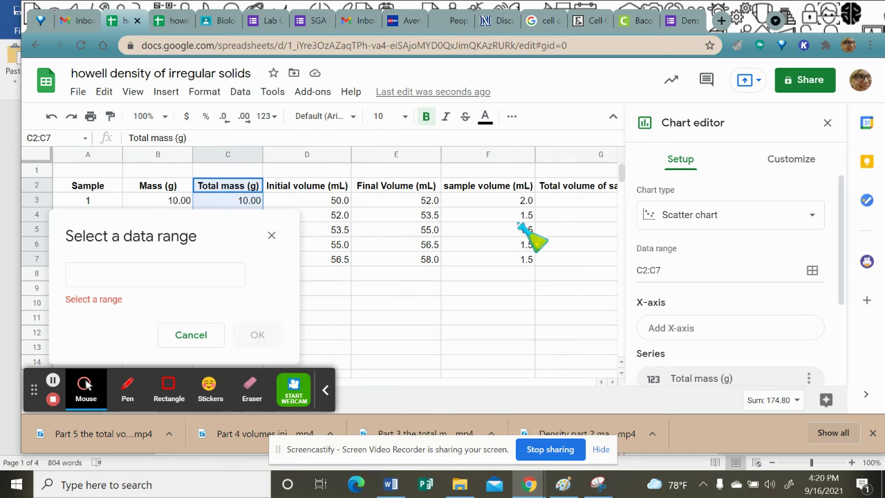
- Set the X-axis to the Total volume of sample (mL) column, range G2:G7
{"action": "left_click", "coordinate": [606, 188]}
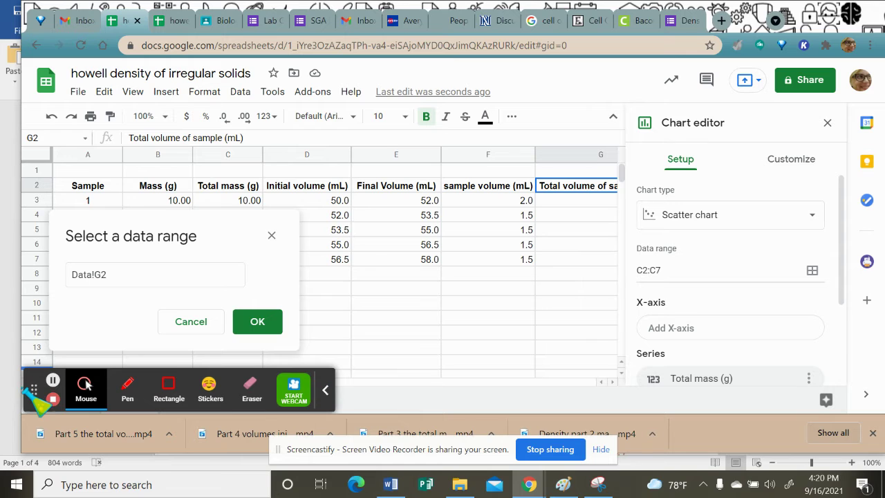
{"action": "left_click_drag", "start_coordinate": [38, 398], "coordinate": [492, 400]}
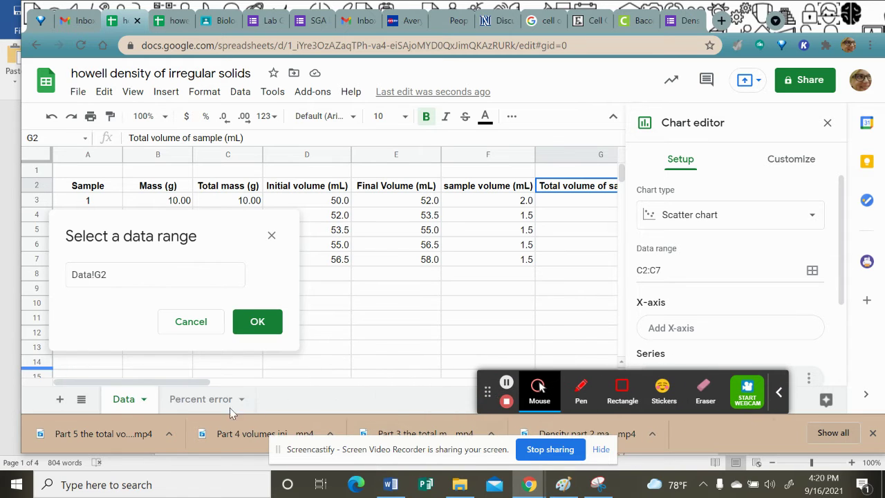
{"action": "left_click_drag", "start_coordinate": [188, 381], "coordinate": [270, 384]}
{"action": "left_click_drag", "start_coordinate": [417, 194], "coordinate": [413, 254]}
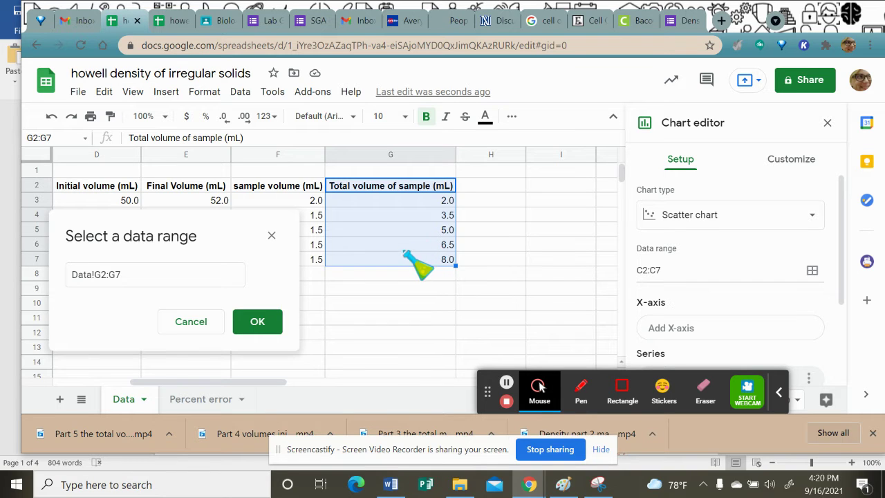
{"action": "left_click", "coordinate": [257, 321]}
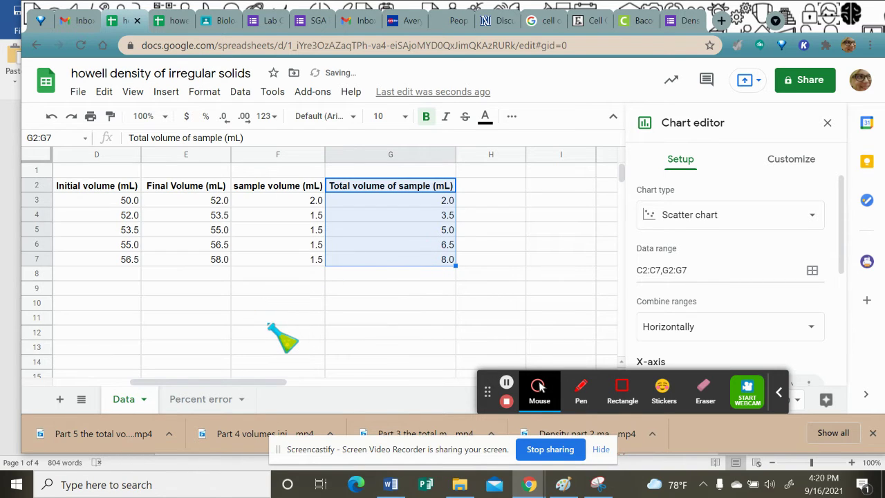
- Examine the scatter chart below the data, checking its plotted points and both axes
{"action": "scroll", "coordinate": [426, 304], "scroll_direction": "down", "scroll_amount": 5}
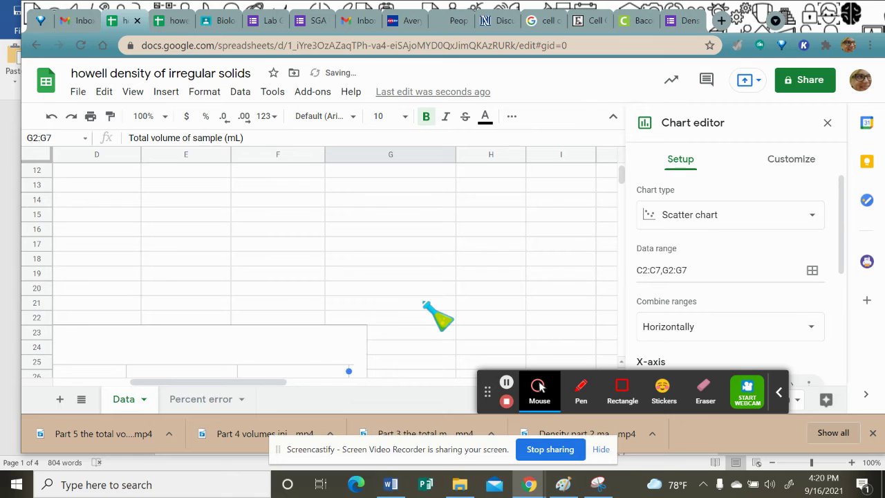
{"action": "scroll", "coordinate": [426, 305], "scroll_direction": "down", "scroll_amount": 2}
{"action": "left_click", "coordinate": [177, 285]}
{"action": "left_click", "coordinate": [271, 271]}
{"action": "scroll", "coordinate": [228, 263], "scroll_direction": "down", "scroll_amount": 5}
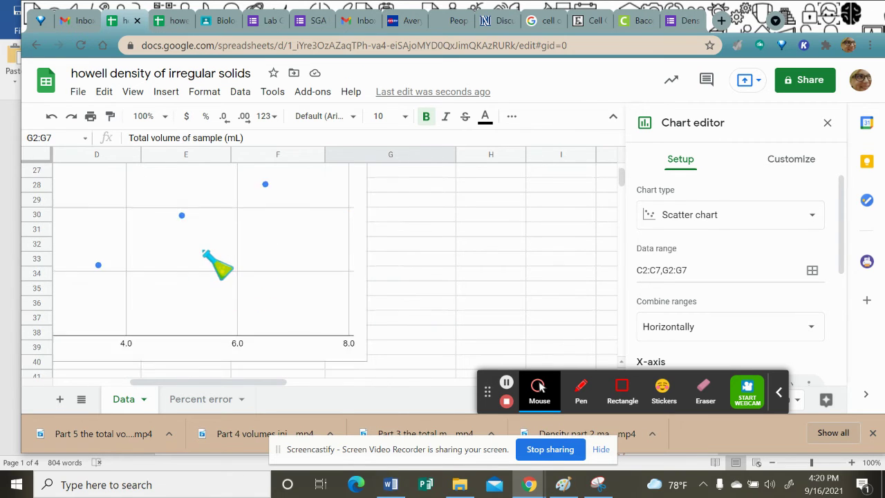
{"action": "left_click_drag", "start_coordinate": [200, 381], "coordinate": [125, 372]}
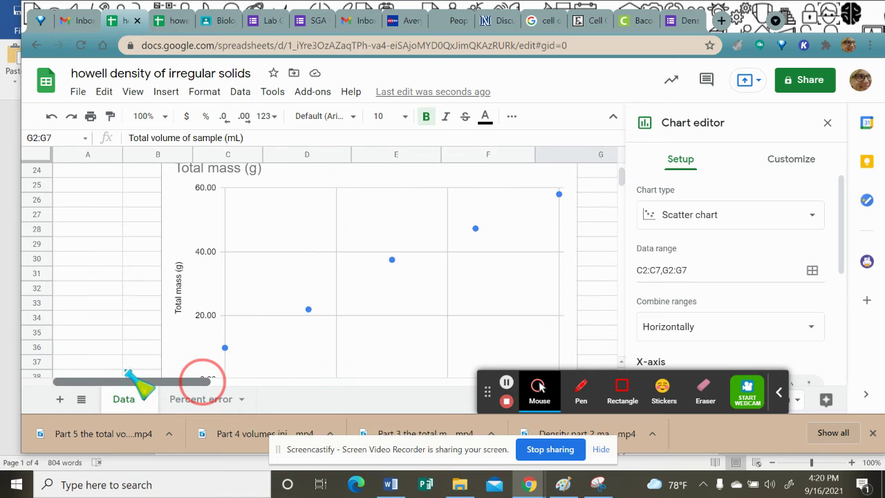
{"action": "scroll", "coordinate": [402, 284], "scroll_direction": "down", "scroll_amount": 1}
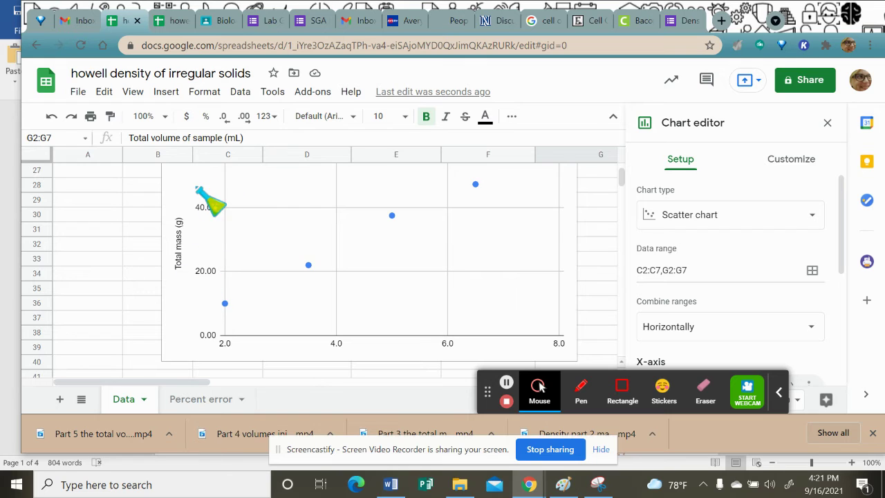
{"action": "scroll", "coordinate": [307, 299], "scroll_direction": "up", "scroll_amount": 1}
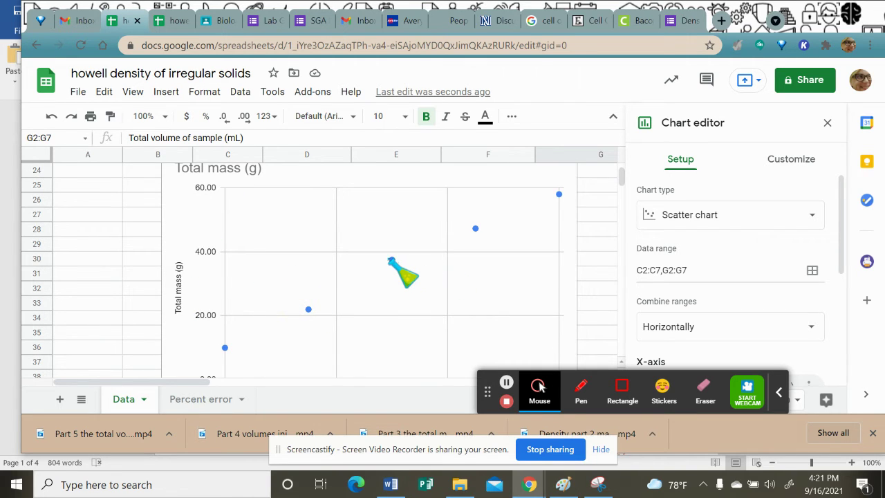
{"action": "left_click", "coordinate": [390, 259]}
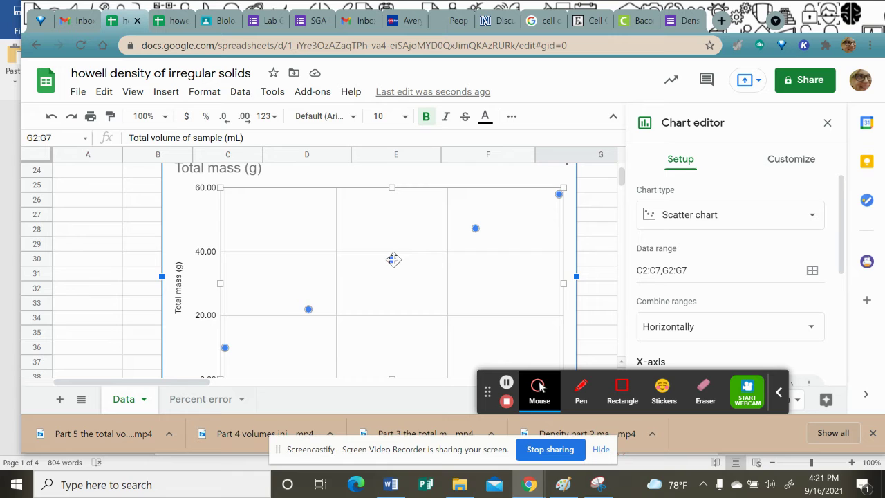
{"action": "left_click_drag", "start_coordinate": [488, 392], "coordinate": [38, 389]}
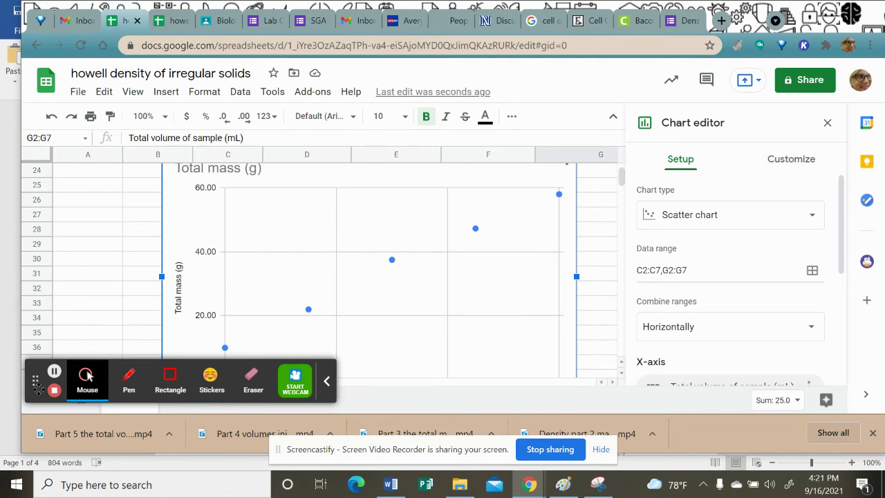
{"action": "left_click", "coordinate": [499, 298]}
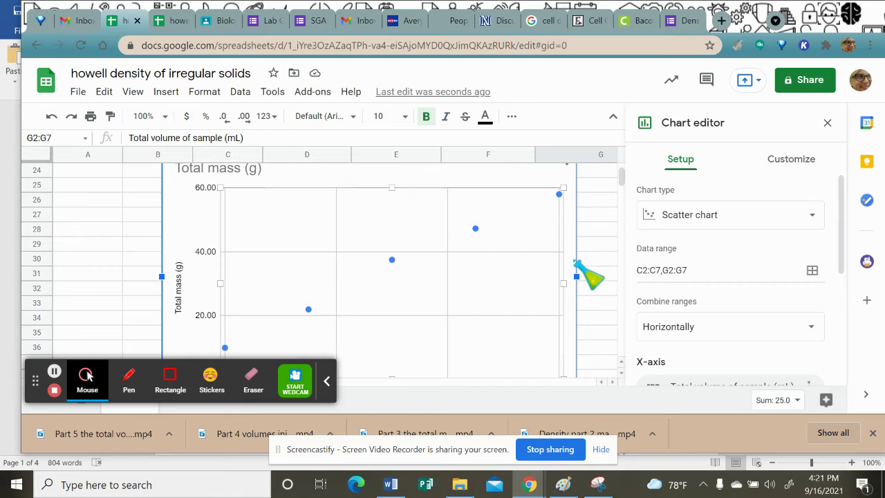
- Examine the scatter chart's setup options and customization categories for a way to add a trendline
{"action": "scroll", "coordinate": [753, 309], "scroll_direction": "down", "scroll_amount": 3}
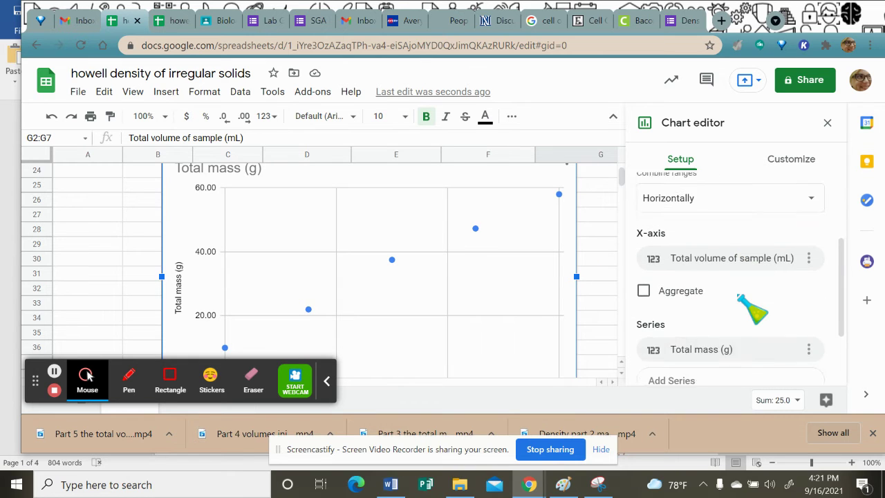
{"action": "scroll", "coordinate": [752, 309], "scroll_direction": "down", "scroll_amount": 1}
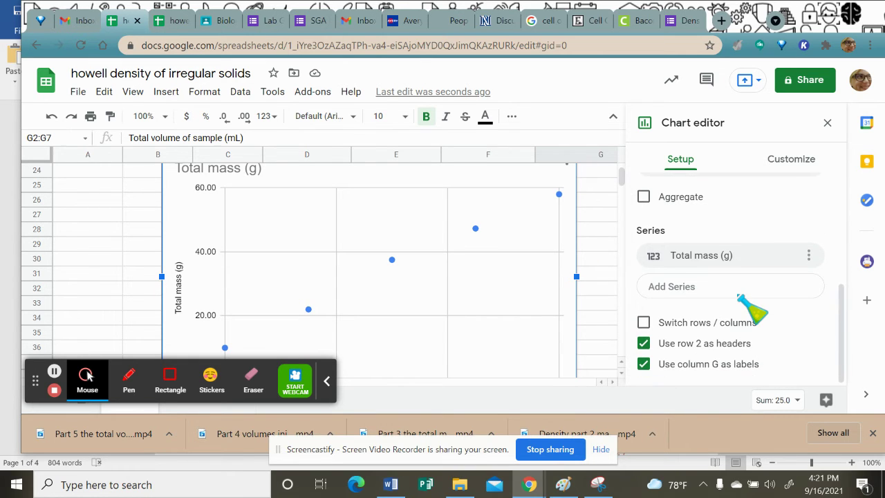
{"action": "scroll", "coordinate": [753, 310], "scroll_direction": "up", "scroll_amount": 5}
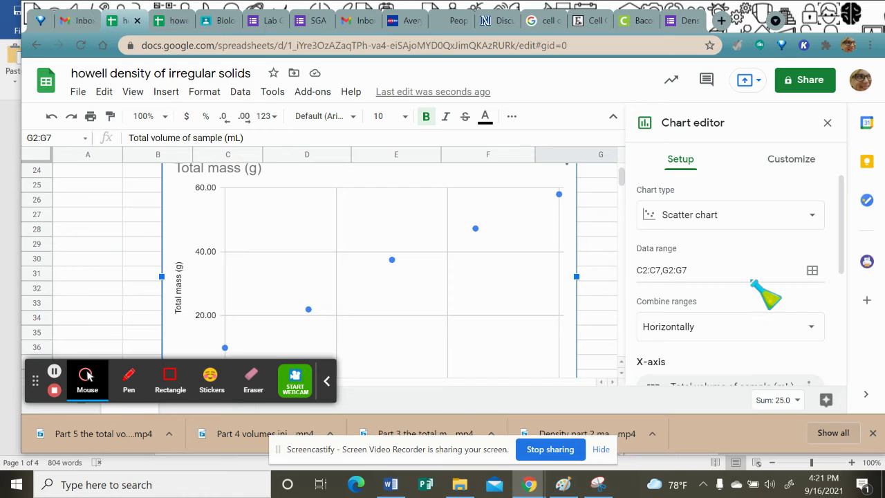
{"action": "left_click", "coordinate": [800, 159]}
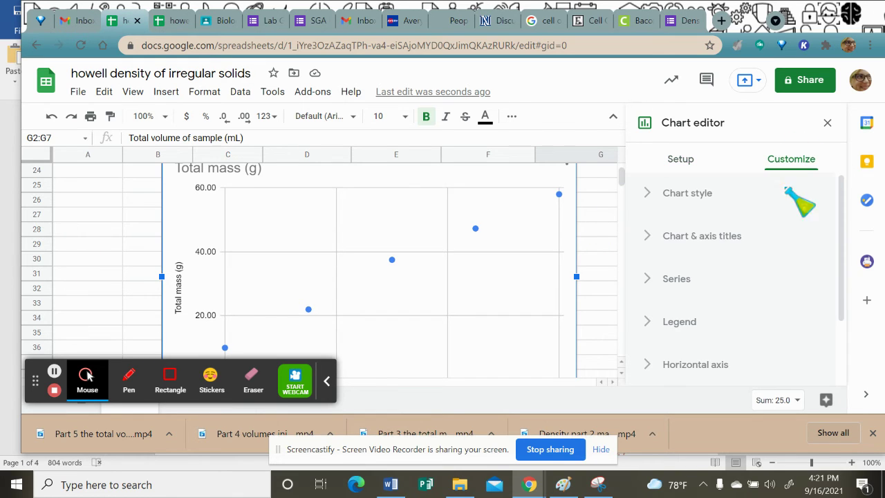
{"action": "scroll", "coordinate": [768, 241], "scroll_direction": "down", "scroll_amount": 3}
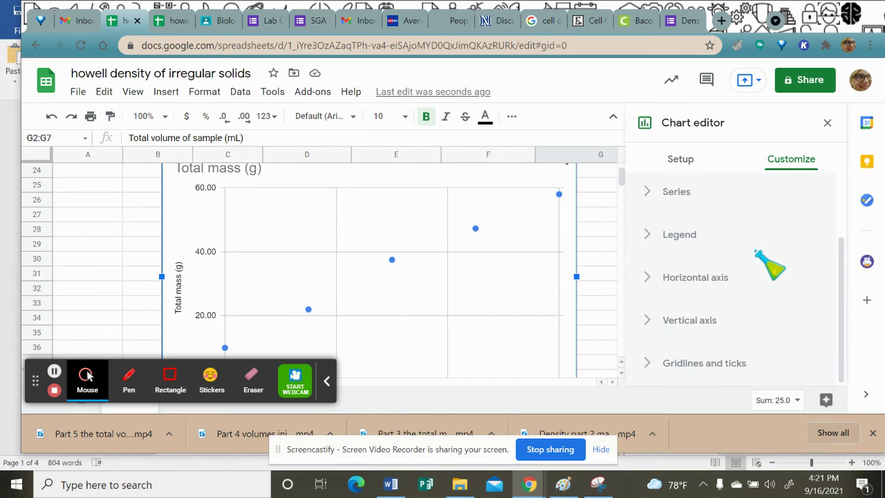
{"action": "scroll", "coordinate": [701, 315], "scroll_direction": "up", "scroll_amount": 2}
{"action": "scroll", "coordinate": [701, 304], "scroll_direction": "up", "scroll_amount": 1}
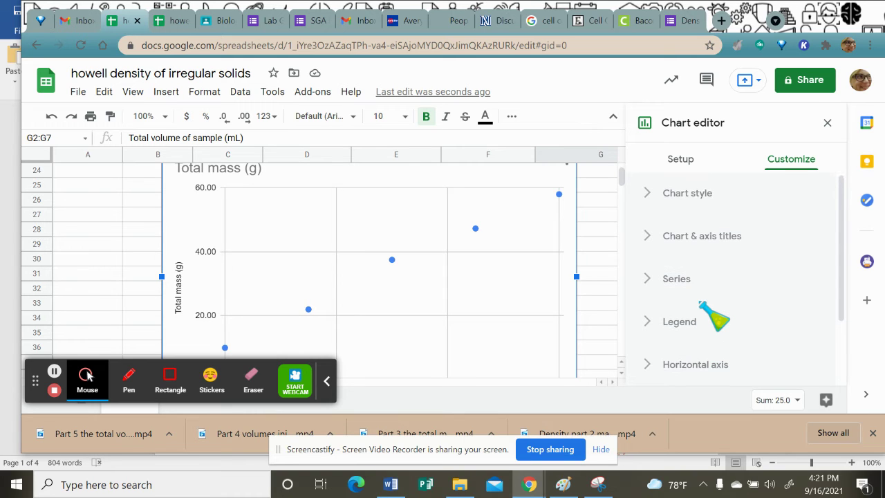
{"action": "left_click", "coordinate": [683, 160]}
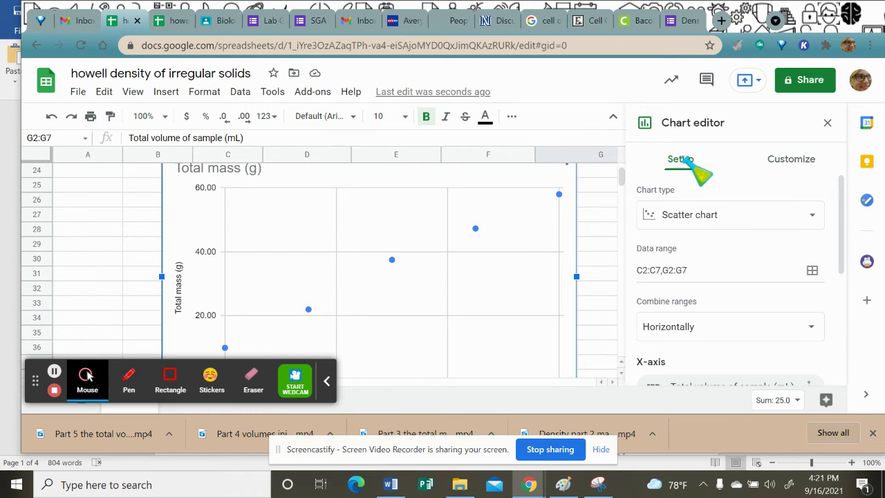
{"action": "scroll", "coordinate": [759, 246], "scroll_direction": "down", "scroll_amount": 5}
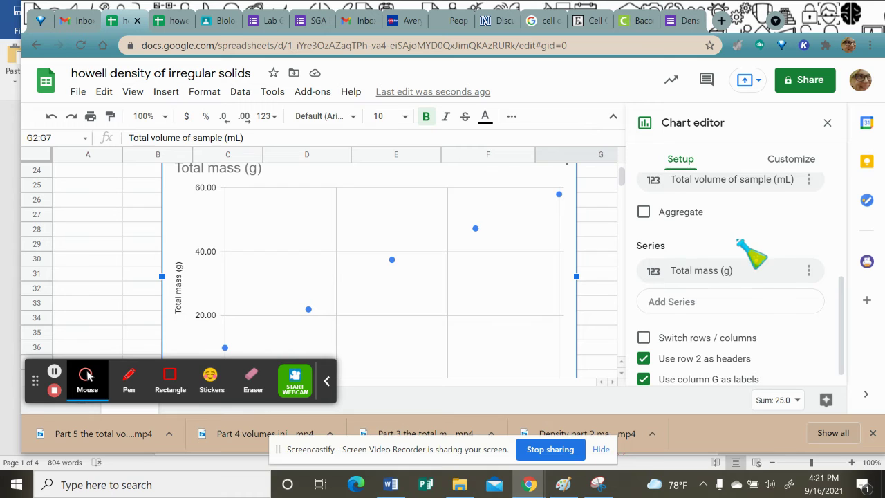
{"action": "scroll", "coordinate": [735, 332], "scroll_direction": "up", "scroll_amount": 2}
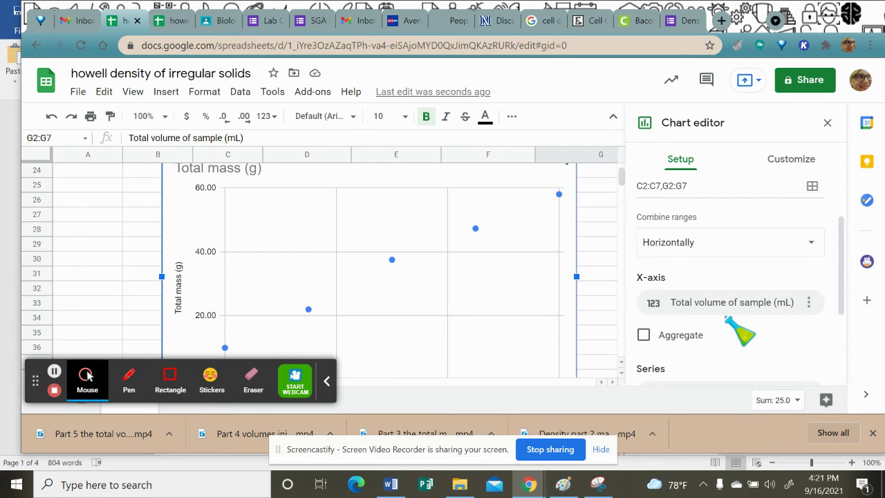
{"action": "scroll", "coordinate": [729, 322], "scroll_direction": "up", "scroll_amount": 3}
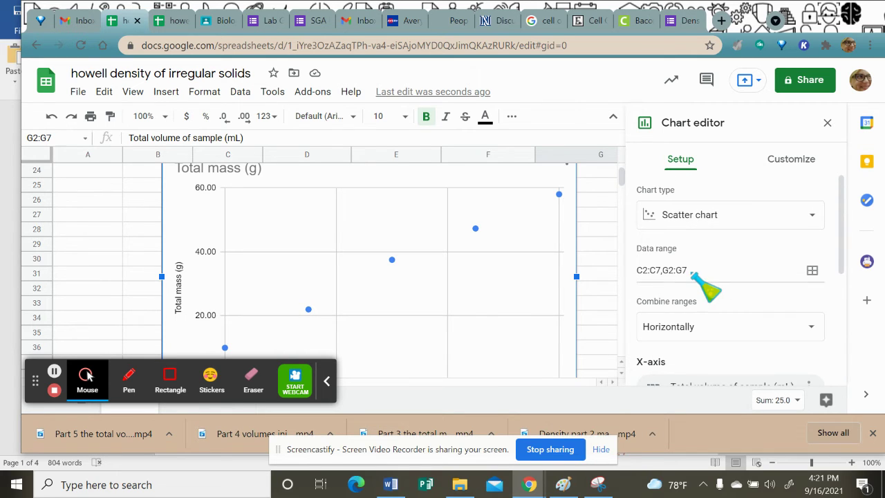
{"action": "scroll", "coordinate": [696, 281], "scroll_direction": "down", "scroll_amount": 4}
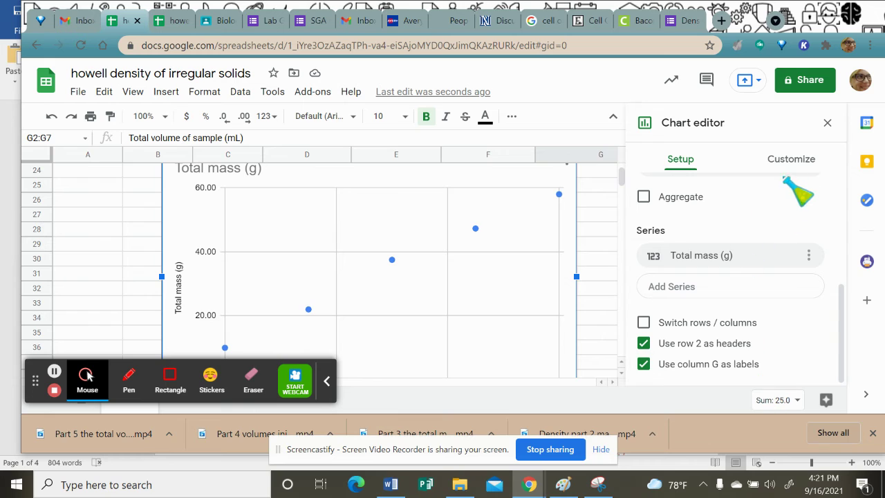
{"action": "left_click", "coordinate": [801, 157]}
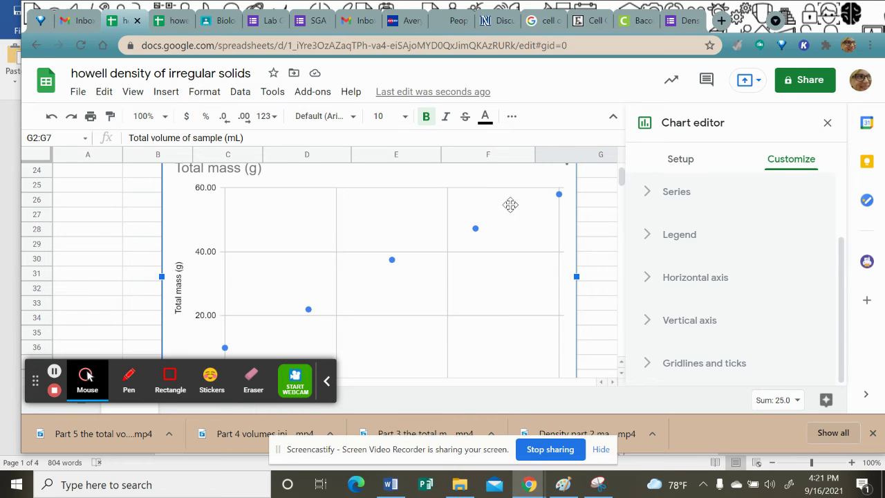
- Examine the formatting options for the chart's data points, its gridlines and ticks, and its chart style
{"action": "left_click", "coordinate": [476, 227]}
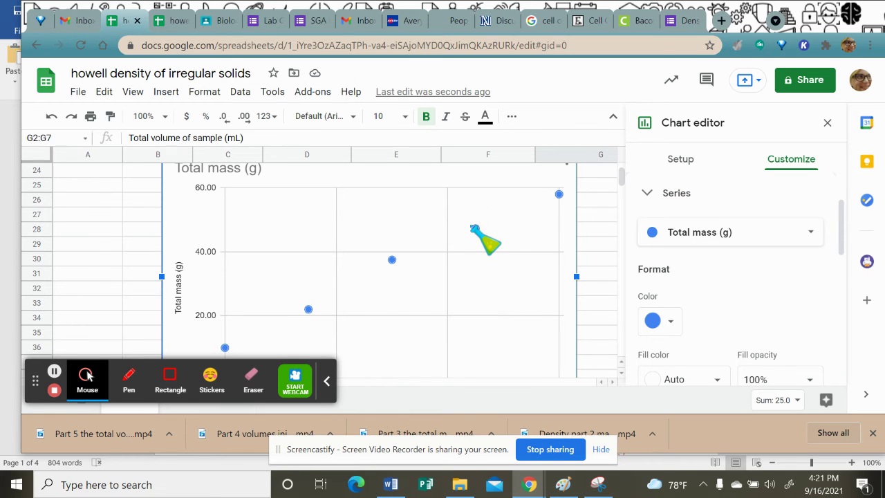
{"action": "left_click", "coordinate": [473, 227]}
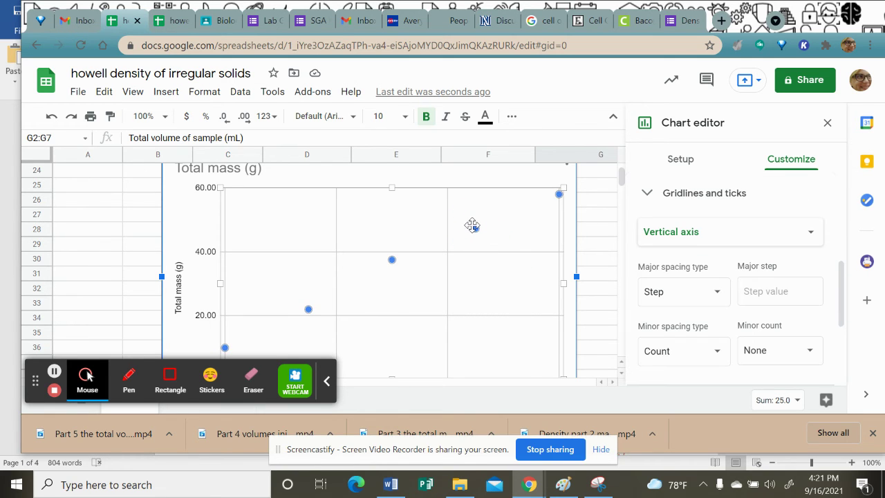
{"action": "left_click", "coordinate": [476, 230]}
{"action": "left_click", "coordinate": [476, 230]}
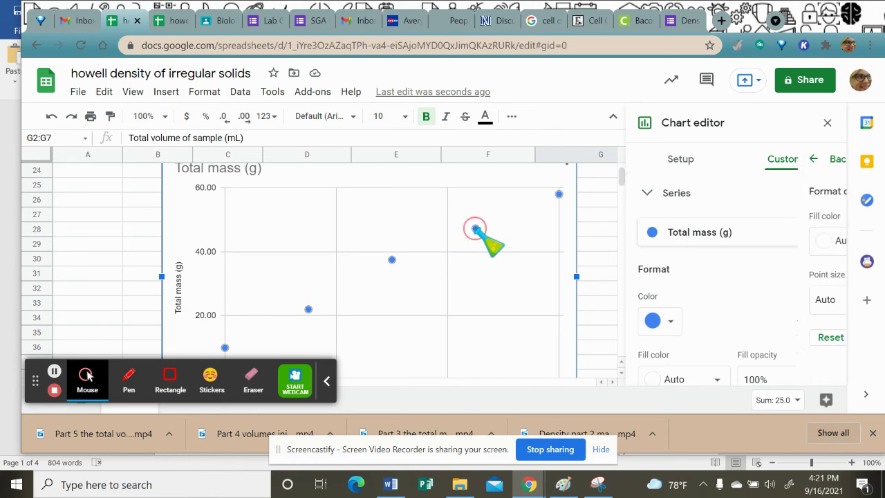
{"action": "left_click", "coordinate": [389, 259]}
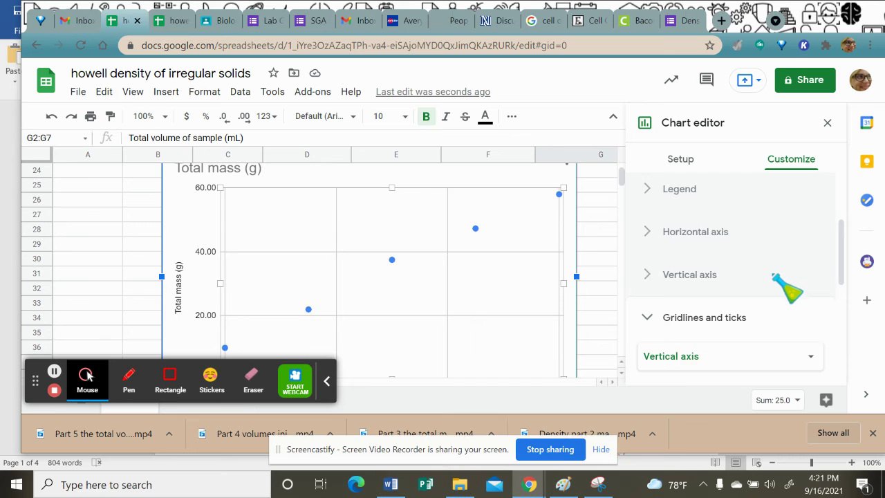
{"action": "scroll", "coordinate": [775, 280], "scroll_direction": "down", "scroll_amount": 5}
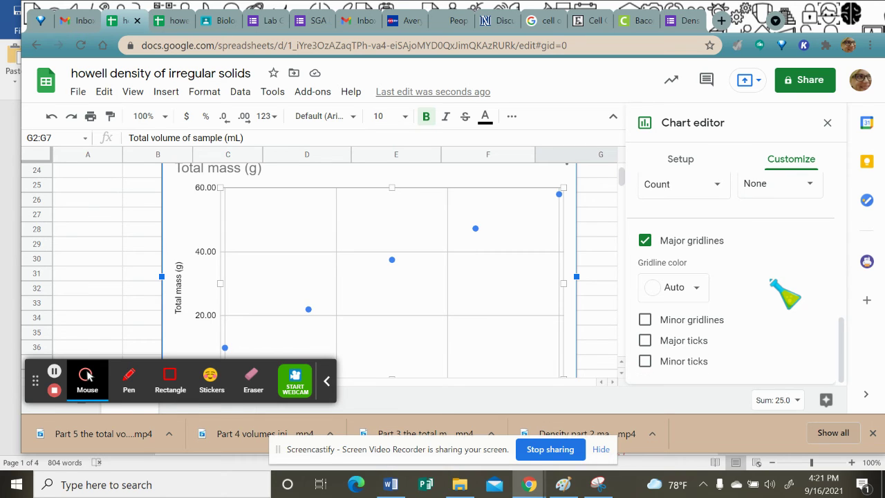
{"action": "scroll", "coordinate": [785, 294], "scroll_direction": "up", "scroll_amount": 5}
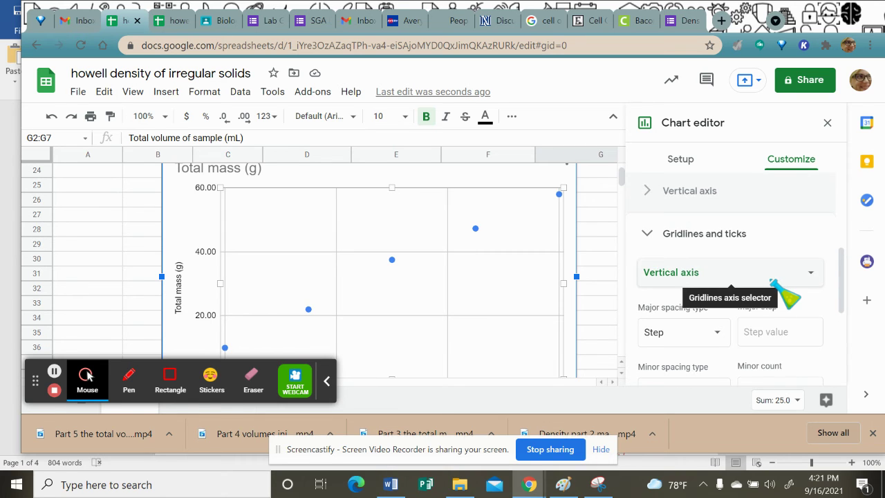
{"action": "scroll", "coordinate": [735, 246], "scroll_direction": "up", "scroll_amount": 1}
{"action": "scroll", "coordinate": [733, 269], "scroll_direction": "up", "scroll_amount": 1}
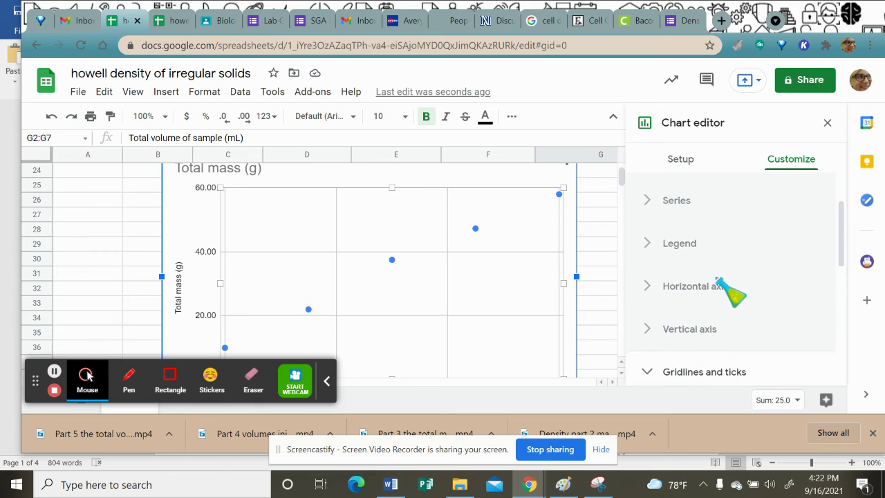
{"action": "scroll", "coordinate": [709, 265], "scroll_direction": "up", "scroll_amount": 1}
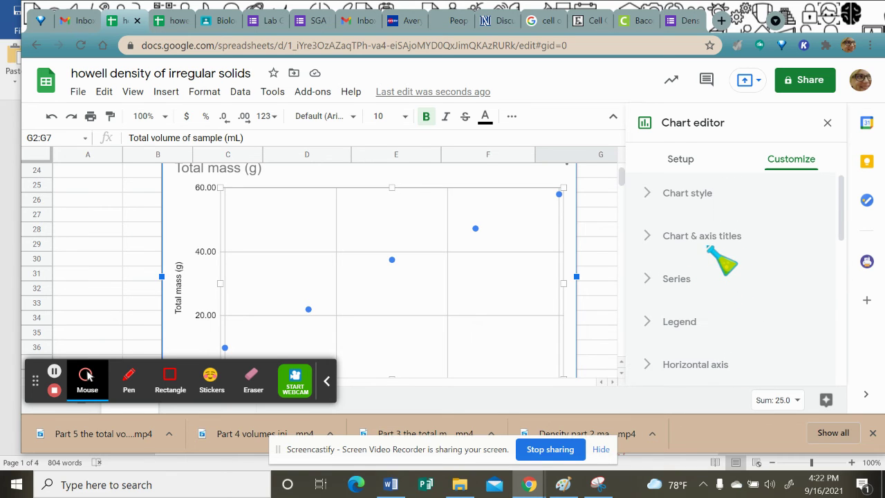
{"action": "left_click", "coordinate": [701, 197]}
{"action": "scroll", "coordinate": [761, 290], "scroll_direction": "down", "scroll_amount": 3}
{"action": "scroll", "coordinate": [756, 287], "scroll_direction": "up", "scroll_amount": 3}
{"action": "scroll", "coordinate": [743, 315], "scroll_direction": "down", "scroll_amount": 2}
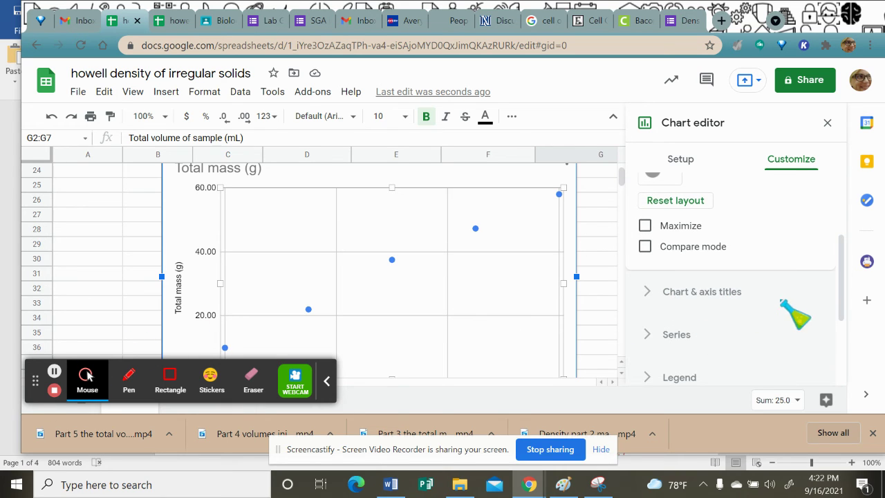
- Add a trendline to the Total mass (g) series of the scatter chart
{"action": "scroll", "coordinate": [773, 308], "scroll_direction": "down", "scroll_amount": 2}
{"action": "left_click", "coordinate": [678, 265]}
{"action": "scroll", "coordinate": [761, 285], "scroll_direction": "down", "scroll_amount": 4}
{"action": "scroll", "coordinate": [699, 238], "scroll_direction": "up", "scroll_amount": 1}
{"action": "scroll", "coordinate": [716, 225], "scroll_direction": "up", "scroll_amount": 5}
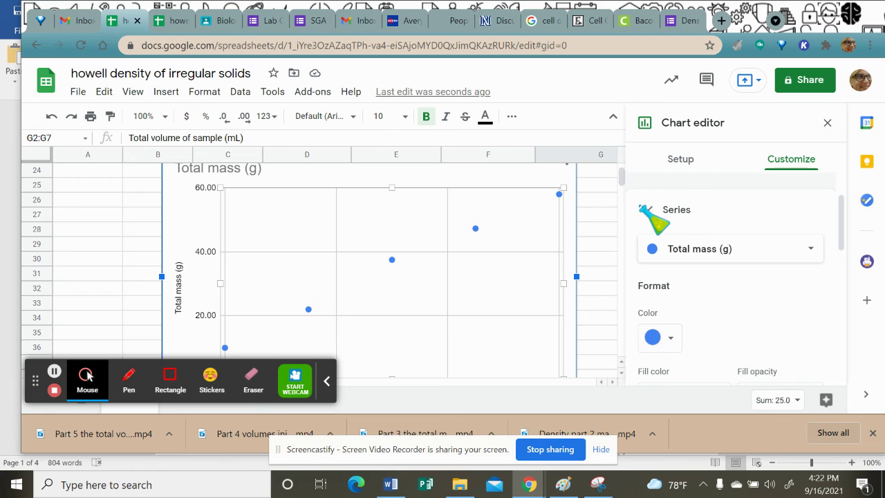
{"action": "scroll", "coordinate": [719, 236], "scroll_direction": "down", "scroll_amount": 4}
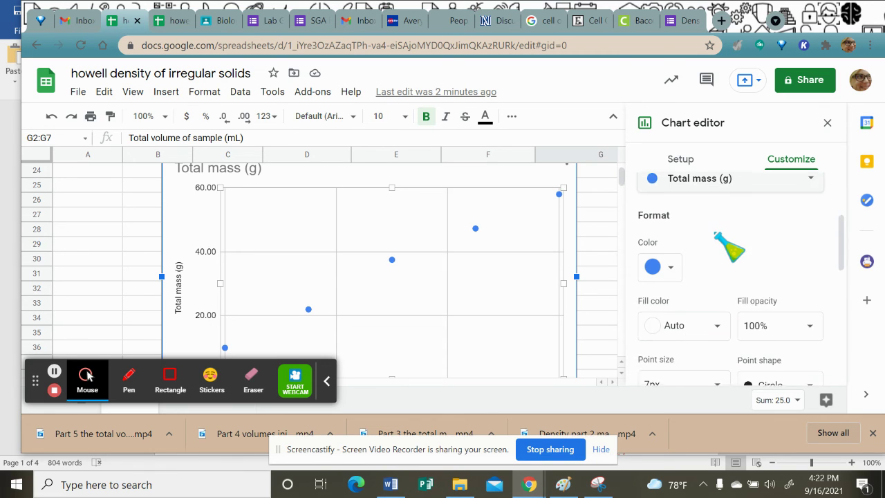
{"action": "scroll", "coordinate": [729, 247], "scroll_direction": "down", "scroll_amount": 1}
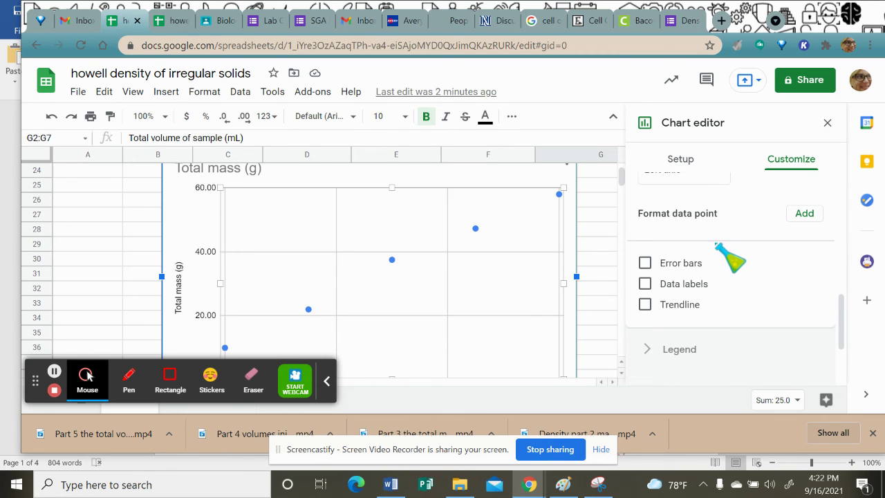
{"action": "left_click", "coordinate": [645, 304]}
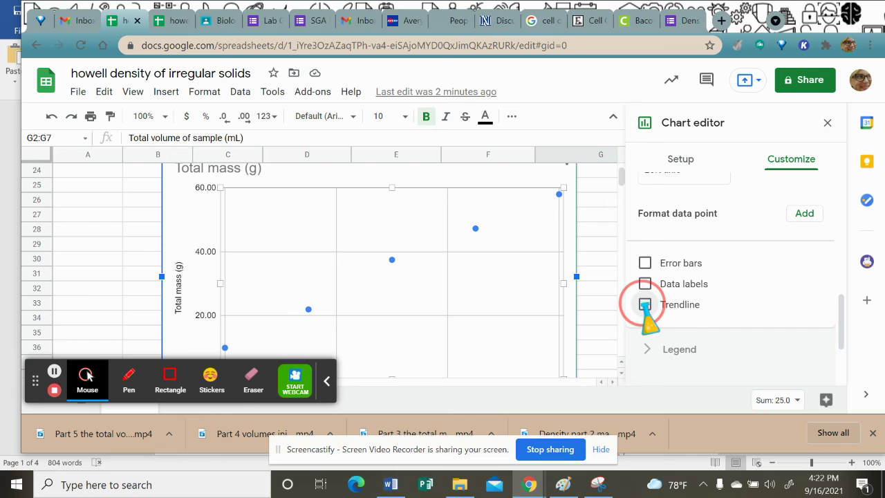
- Label the trendline with its equation and show its R² value
{"action": "scroll", "coordinate": [743, 294], "scroll_direction": "down", "scroll_amount": 1}
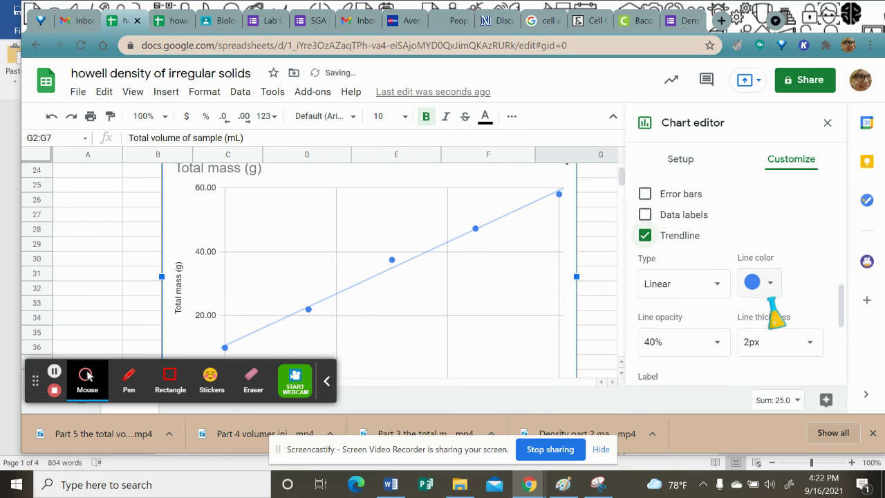
{"action": "scroll", "coordinate": [766, 297], "scroll_direction": "down", "scroll_amount": 1}
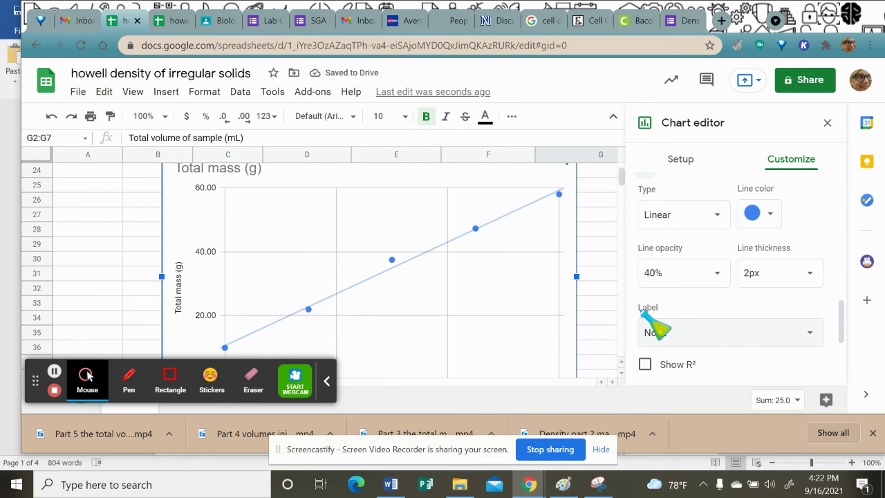
{"action": "left_click", "coordinate": [725, 334]}
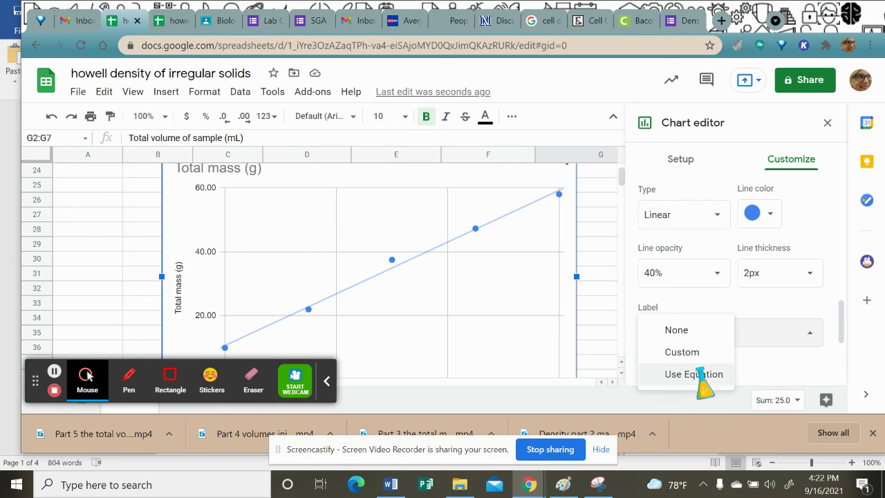
{"action": "left_click", "coordinate": [694, 374]}
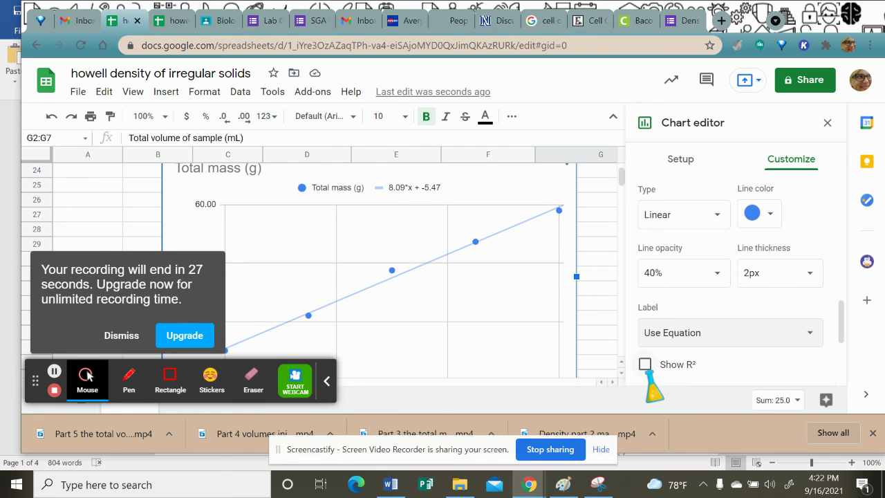
{"action": "left_click", "coordinate": [646, 364]}
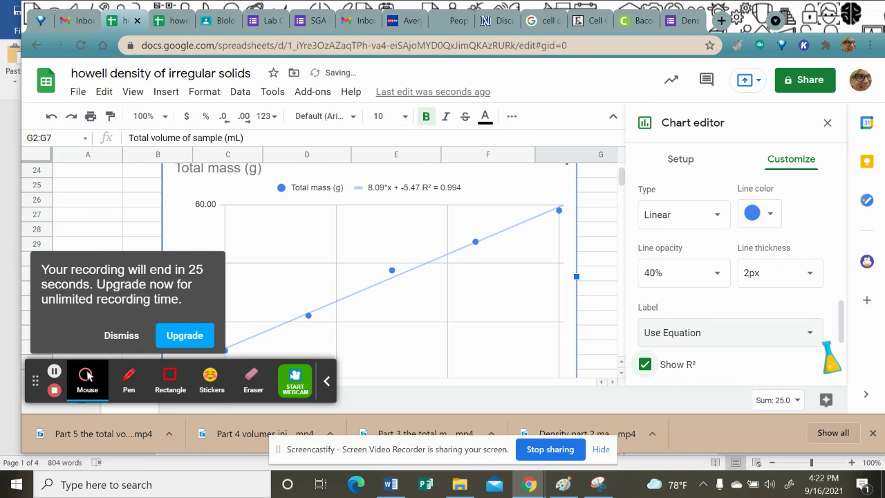